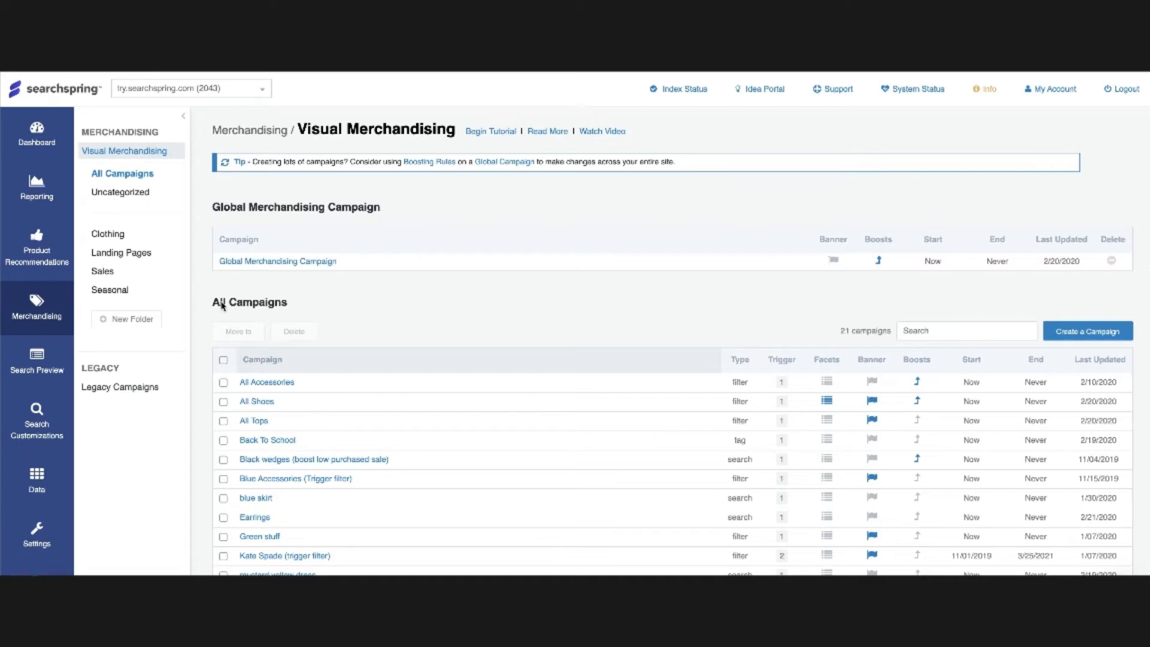
- Open the Global Merchandising Campaign for editing
left_click_drag(207, 303, 297, 305)
left_click(355, 317)
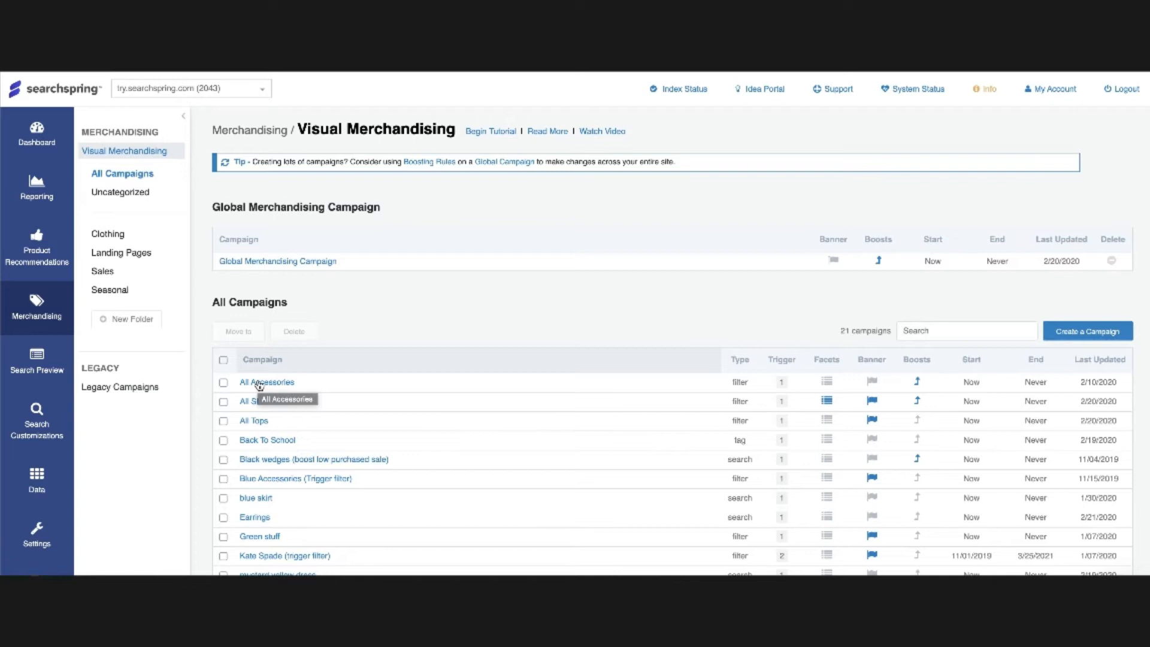
left_click(285, 263)
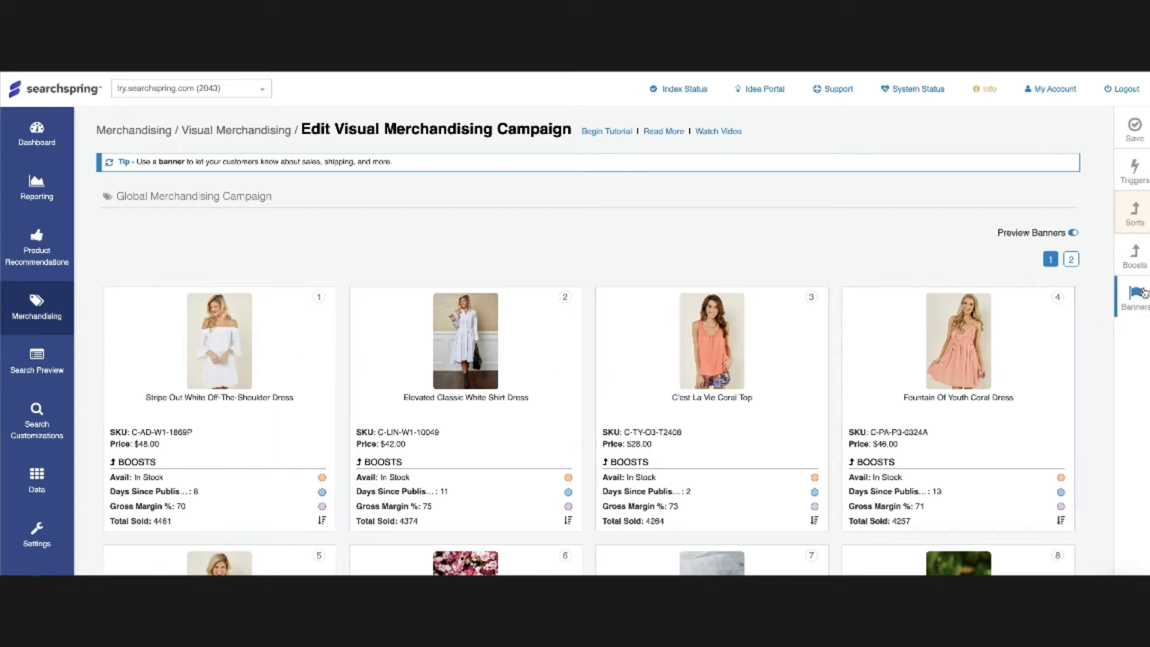
- Open the product boosting rules and set the Days Since Published threshold to 7
left_click(1144, 258)
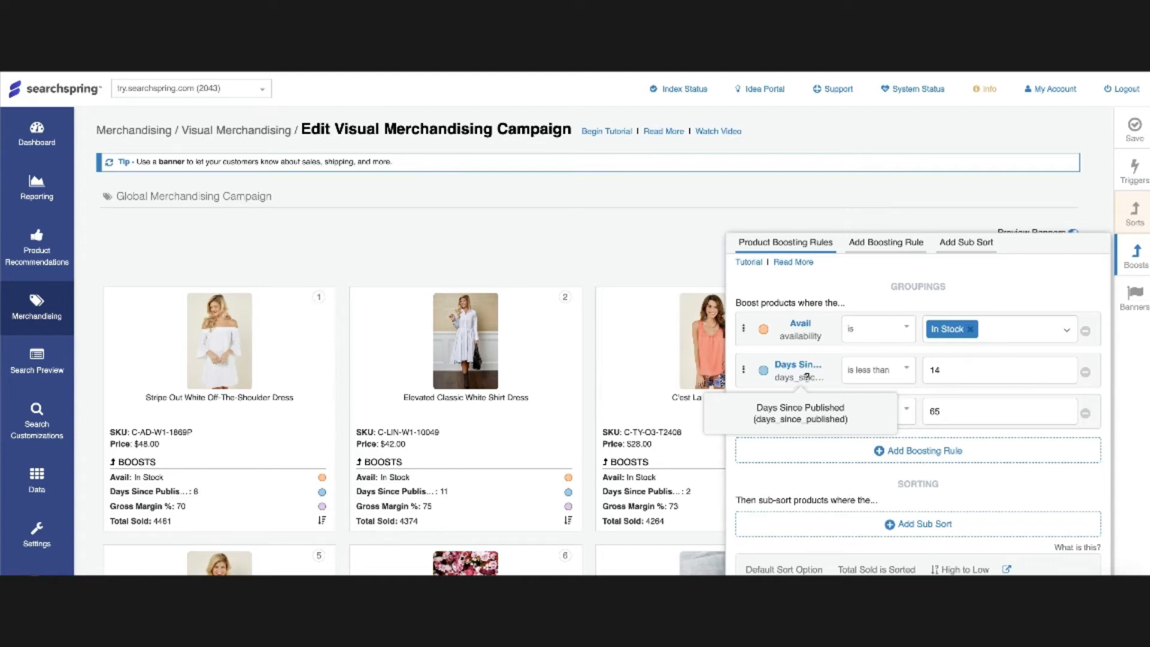
left_click(969, 376)
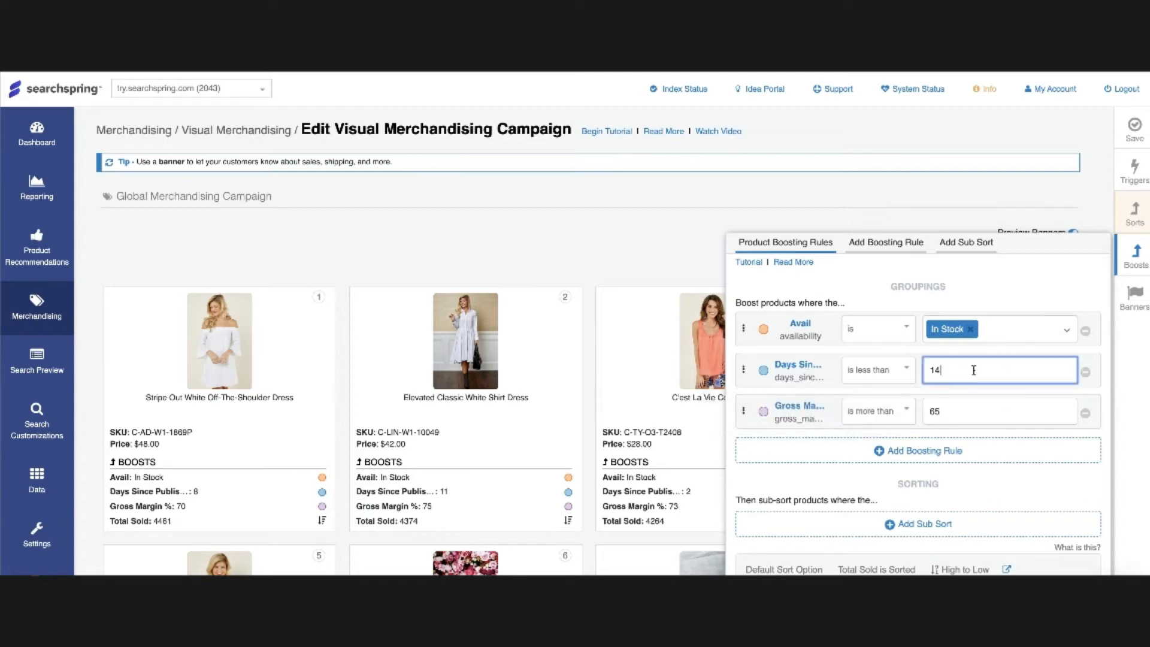
left_click_drag(974, 371, 926, 369)
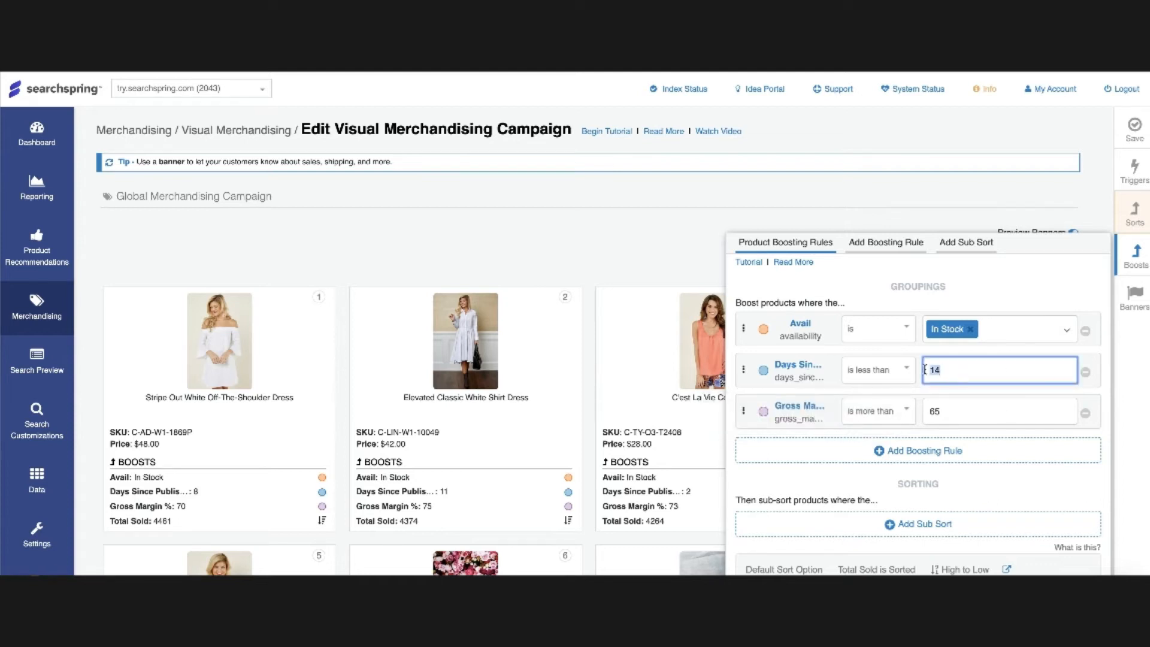
left_click(807, 369)
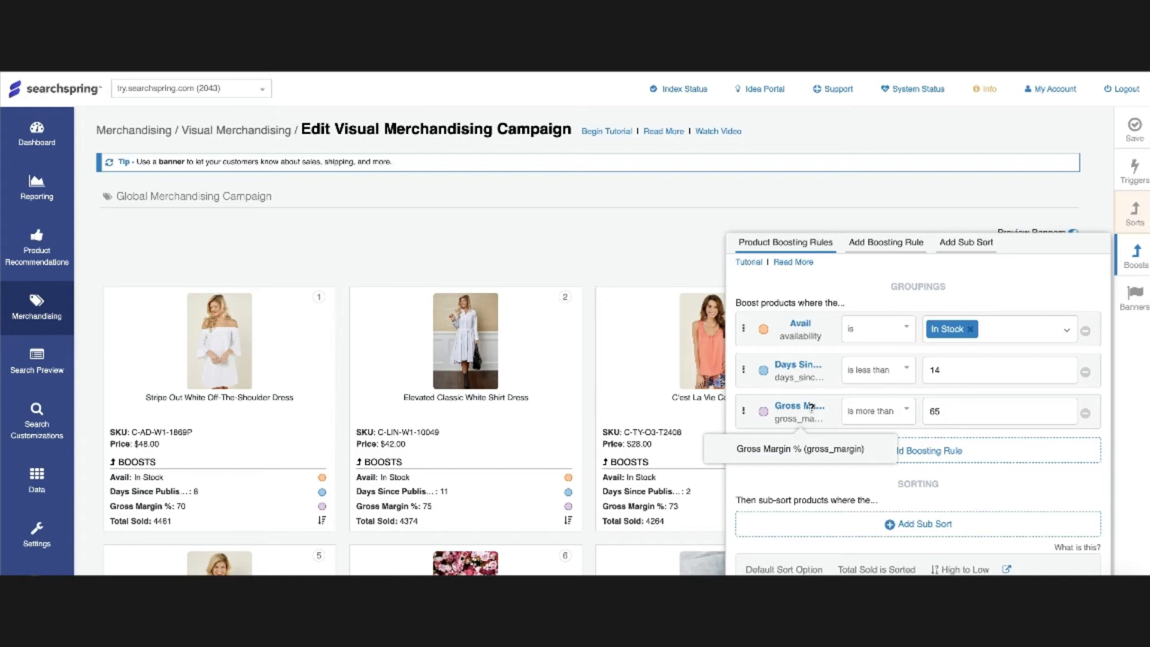
left_click_drag(984, 369, 925, 371)
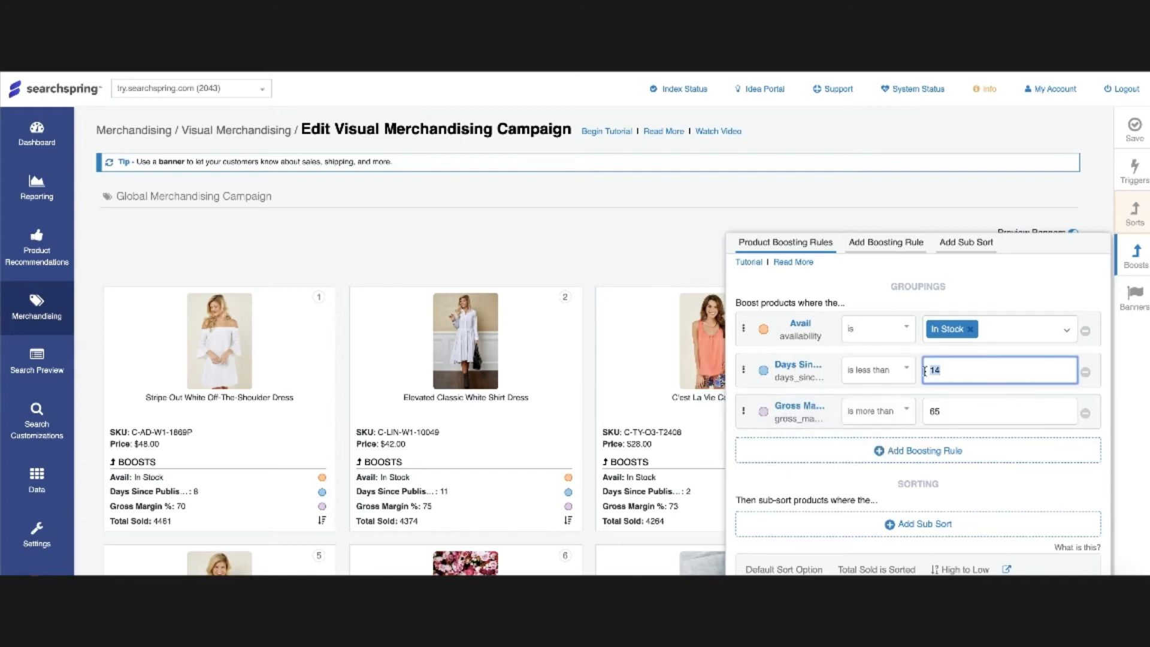
type("7")
- Add a Season boosting rule matching the value Winter
scroll(676, 415, "down", 7)
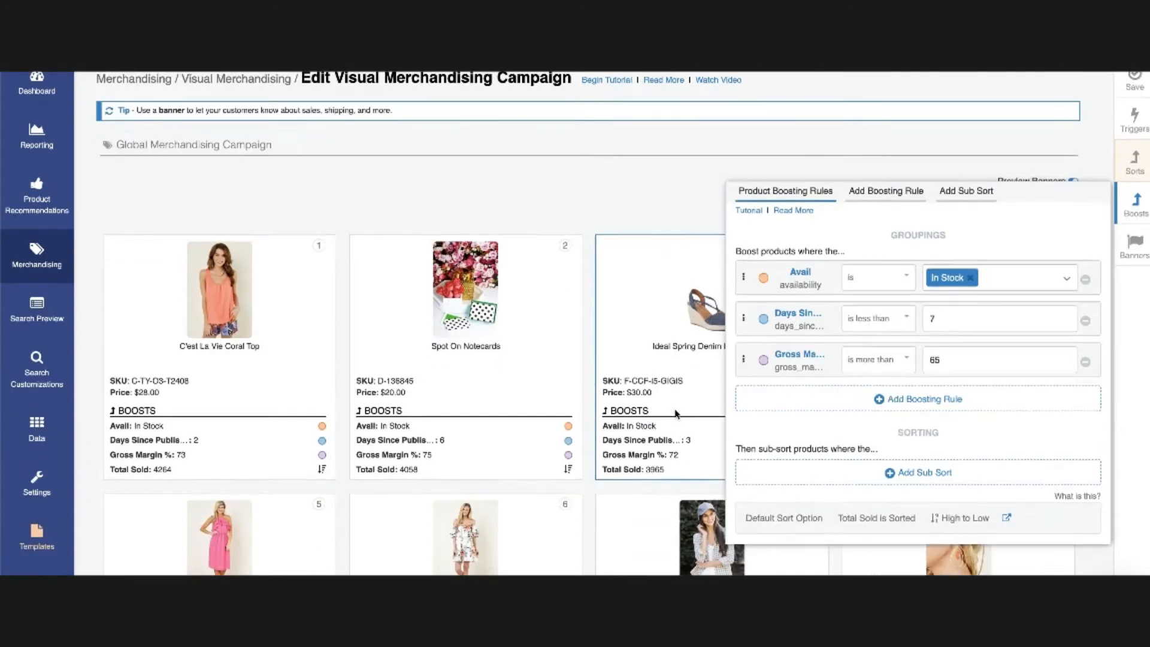
scroll(676, 415, "up", 5)
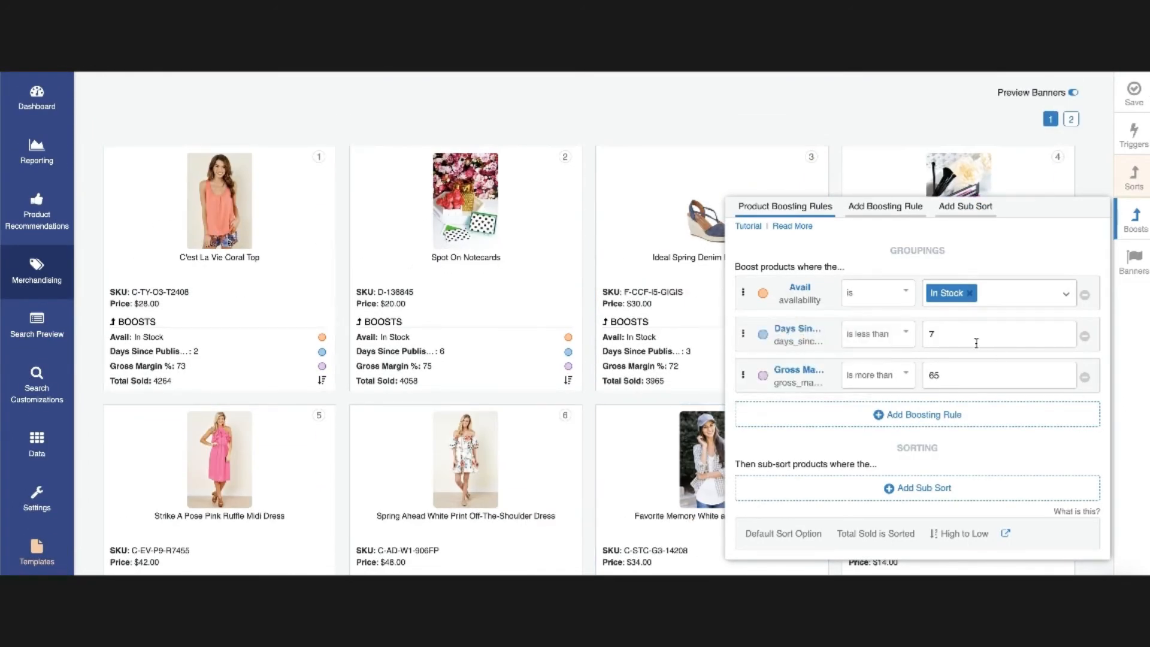
left_click(905, 415)
left_click(839, 262)
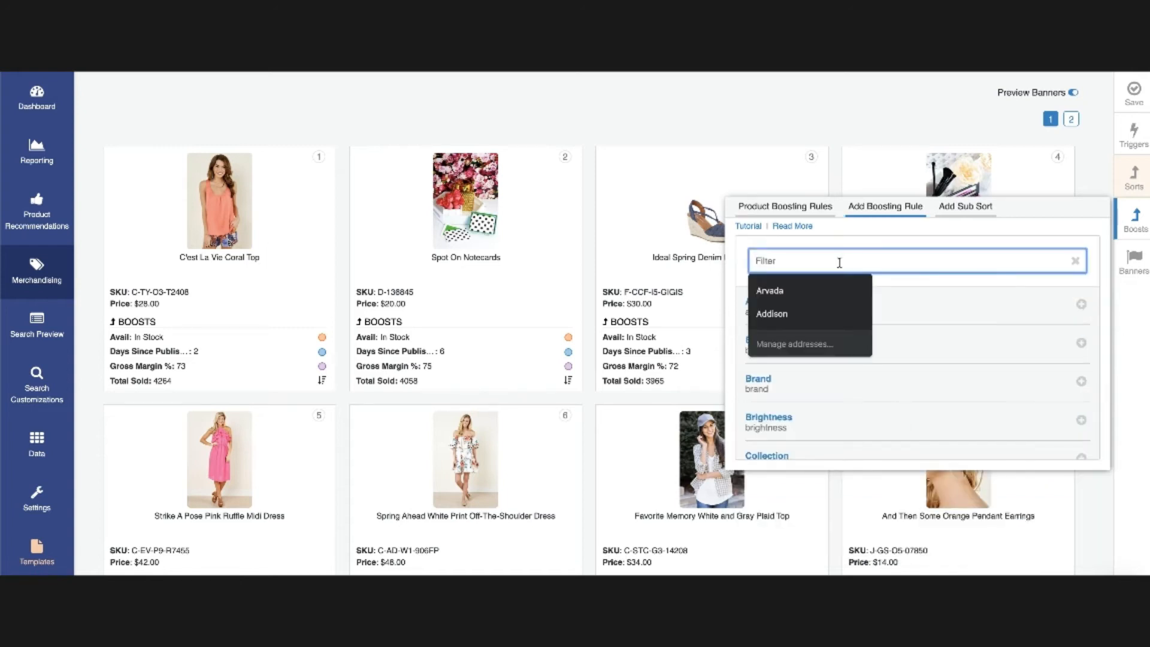
type("season")
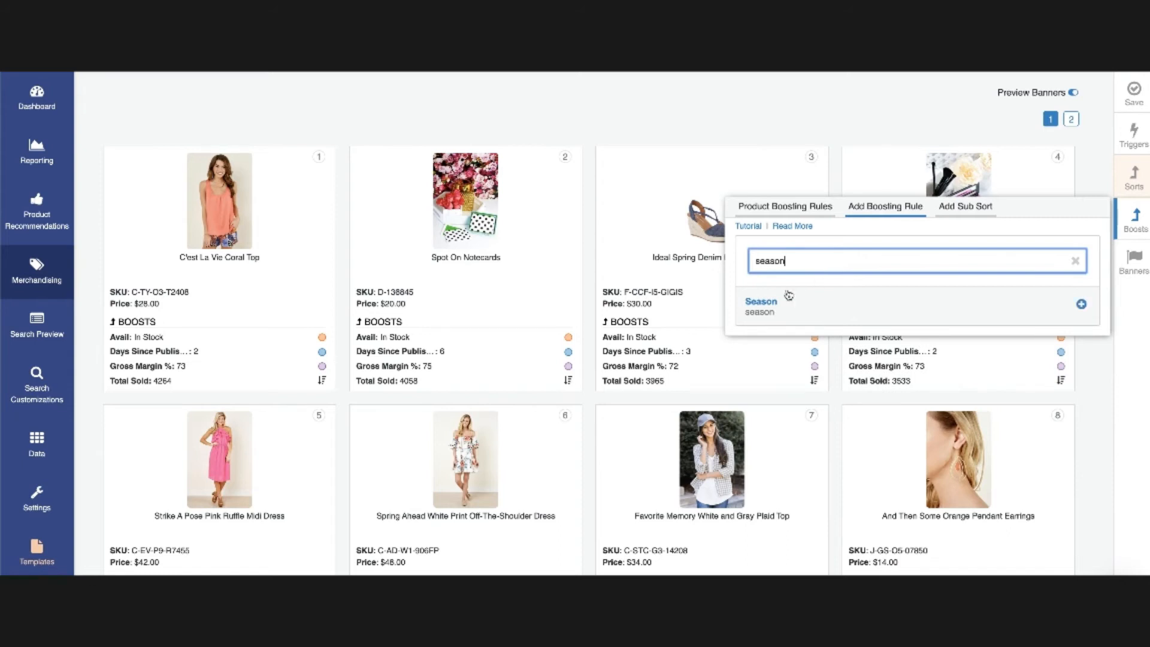
left_click(777, 305)
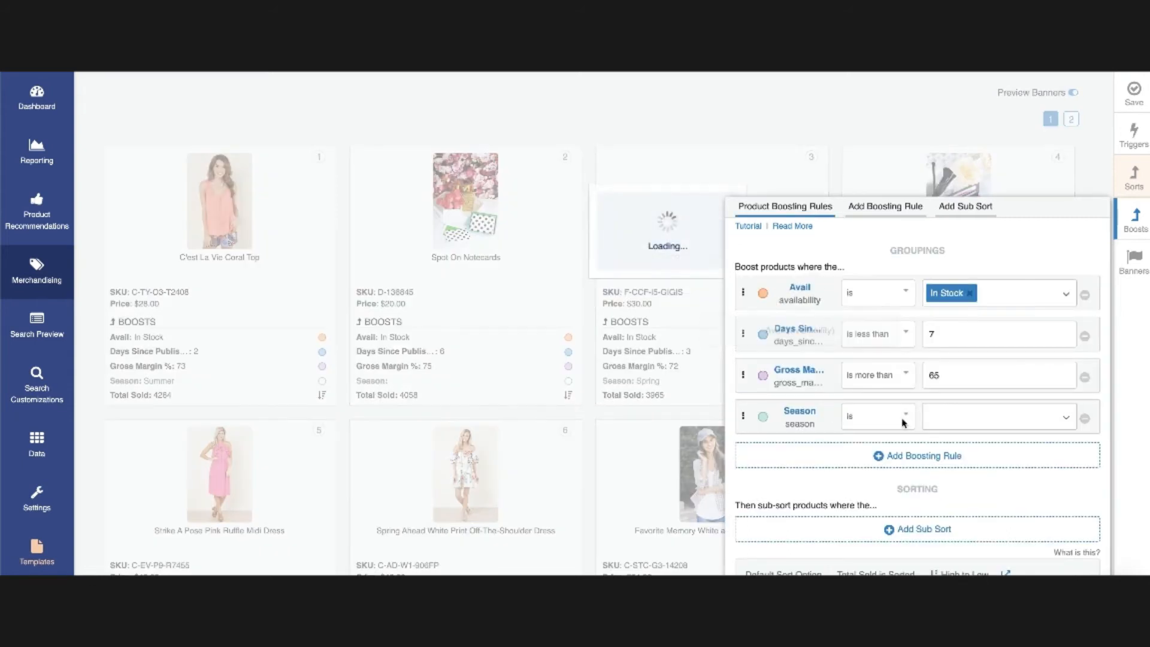
left_click(945, 427)
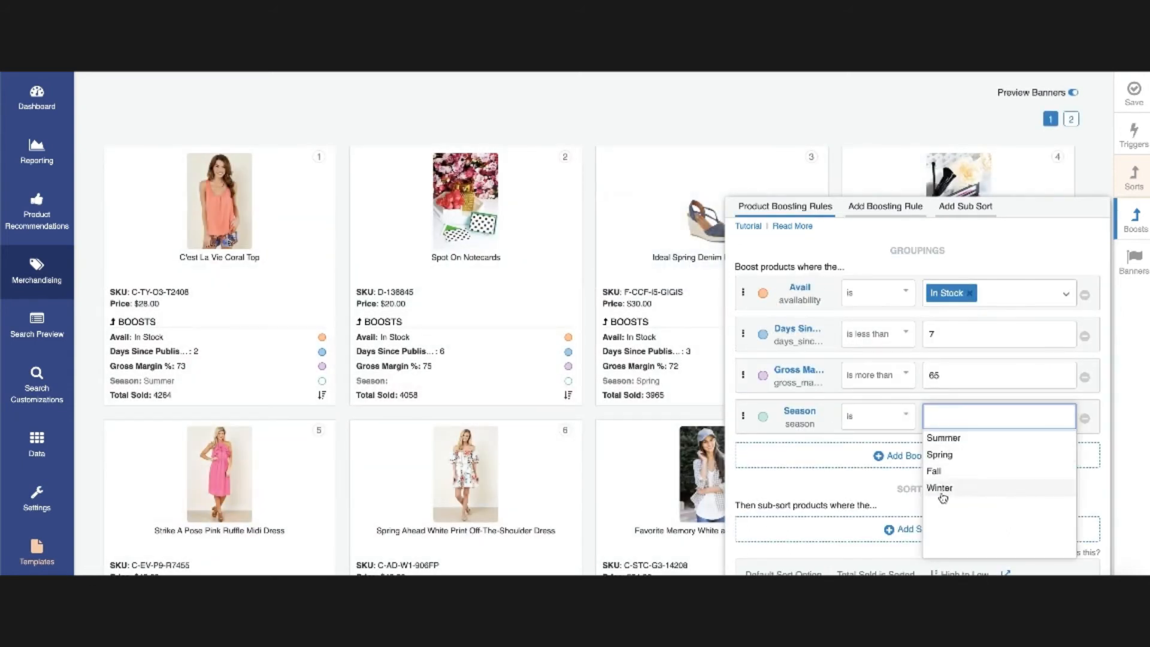
left_click(943, 490)
- Move the Season rule to the top of the groupings, then remove it and close the boosts panel
left_click_drag(744, 417, 745, 331)
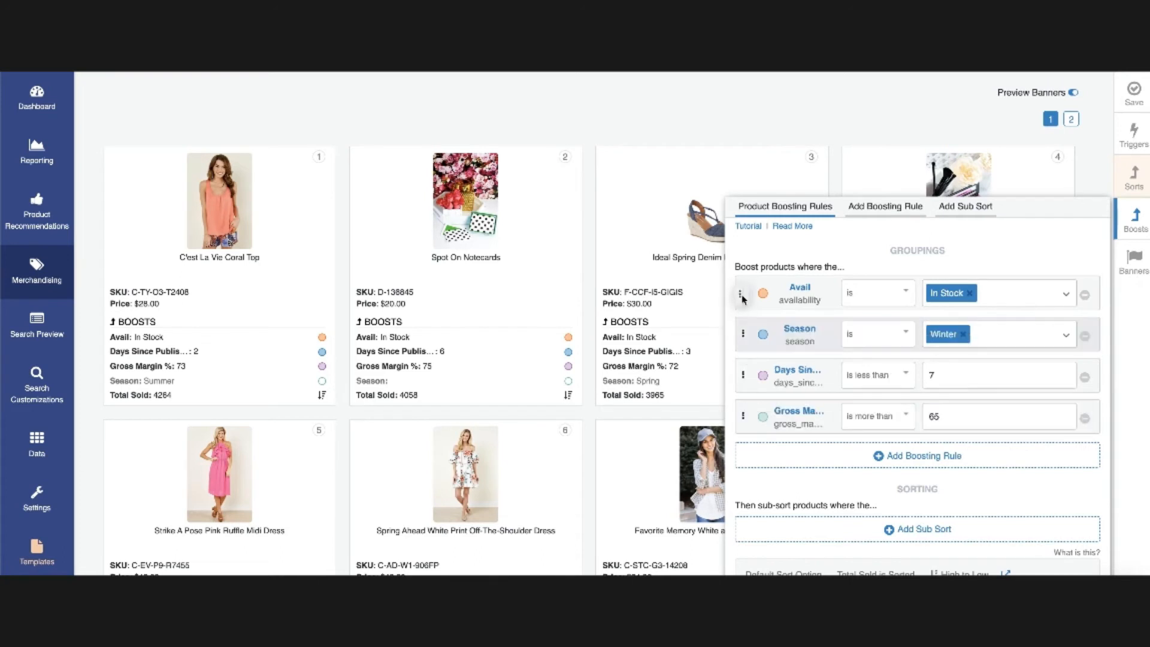
left_click_drag(746, 290, 745, 285)
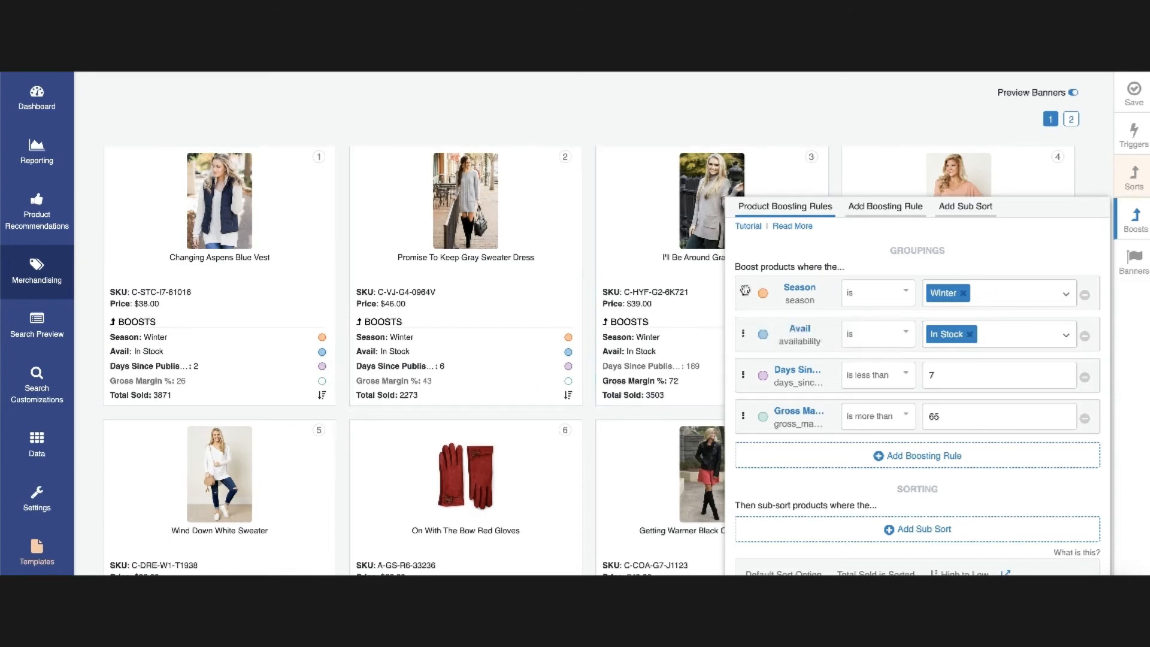
left_click(1083, 298)
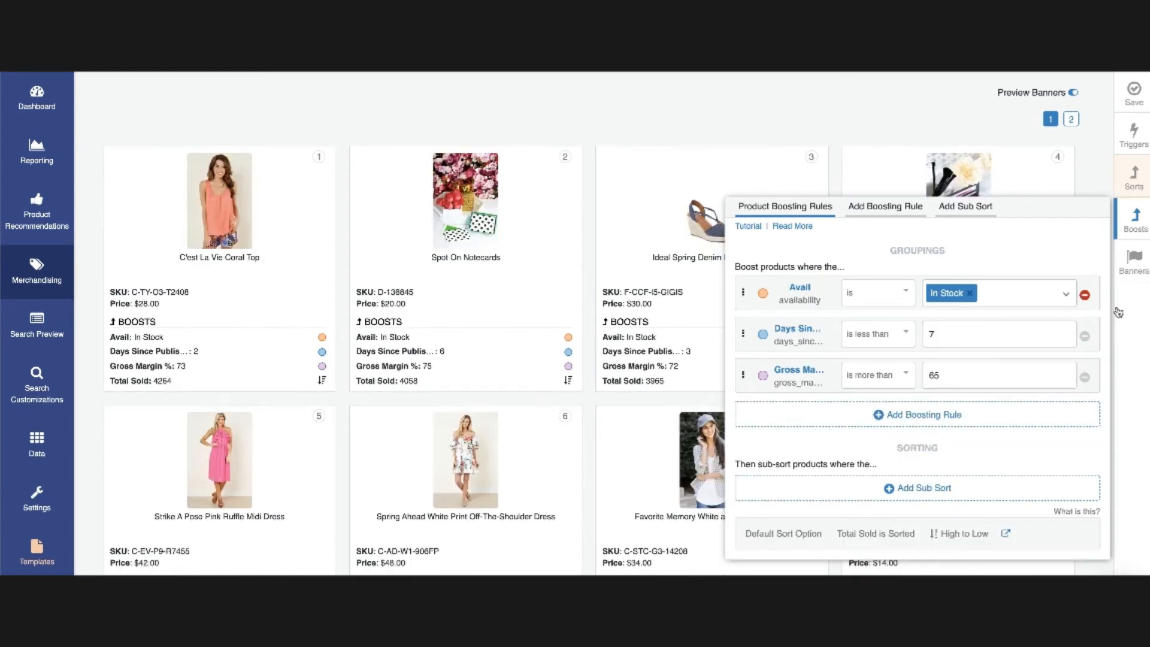
left_click(1133, 213)
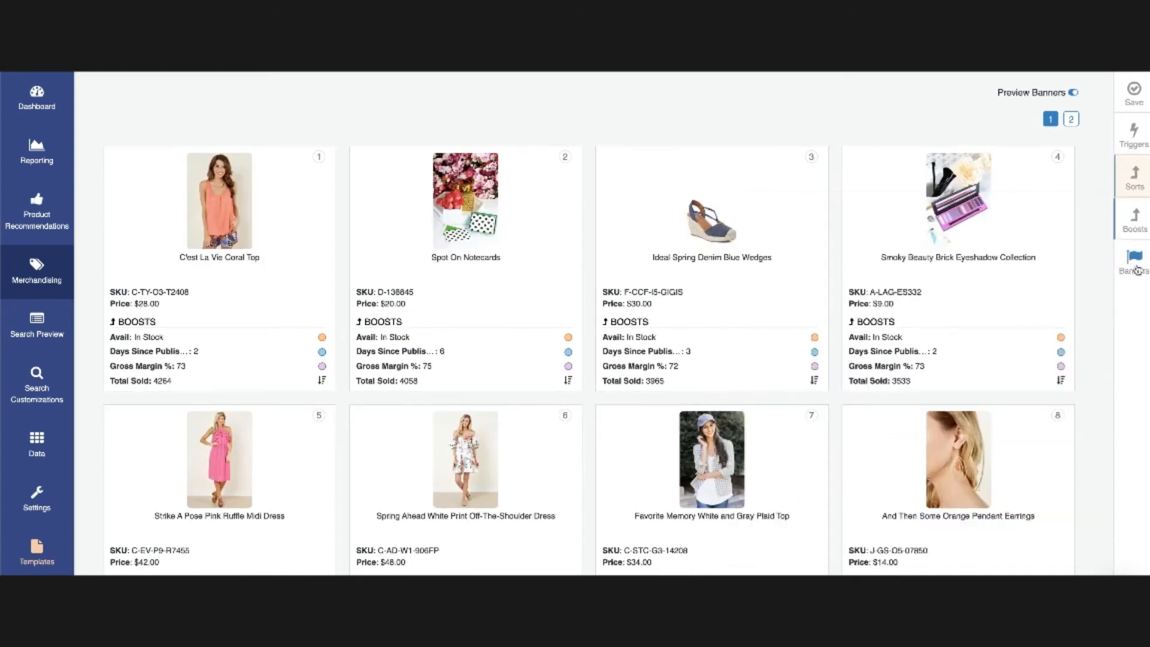
- Open the banners panel and start adding a new banner with custom HTML code
scroll(601, 188, "up", 3)
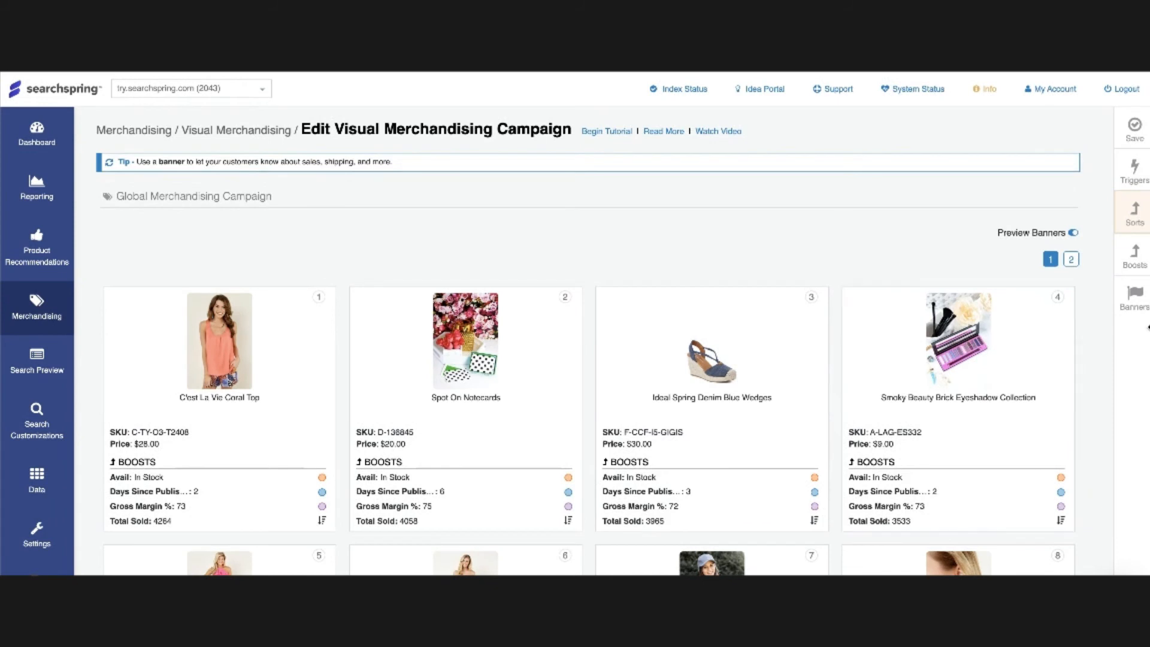
left_click(1136, 295)
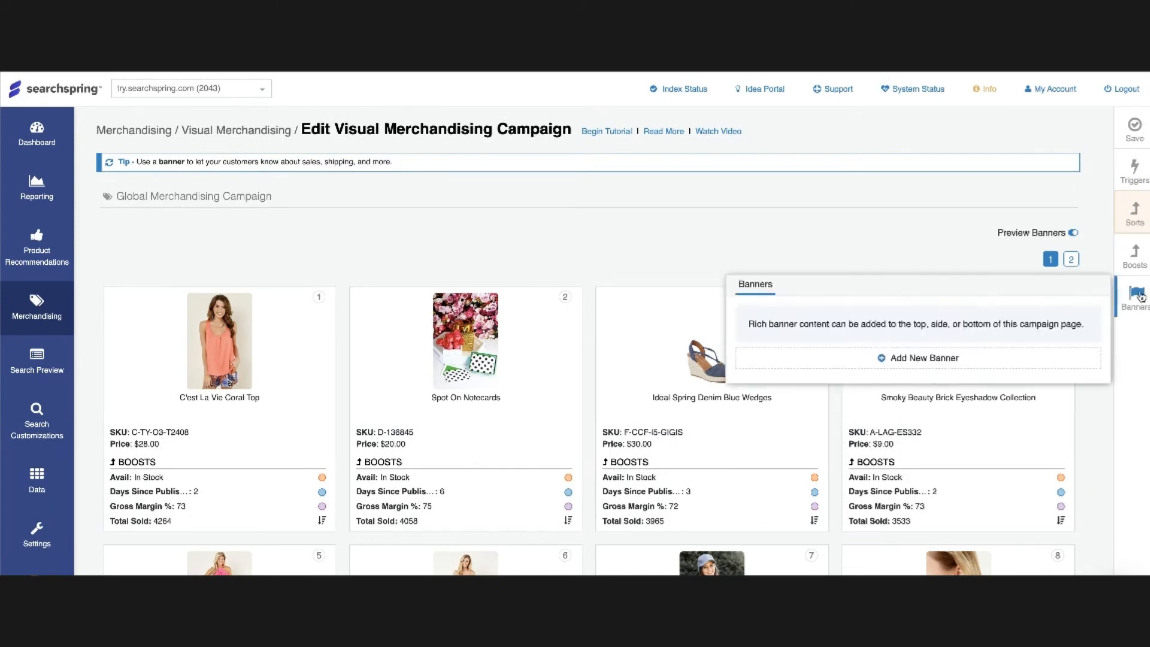
left_click(877, 362)
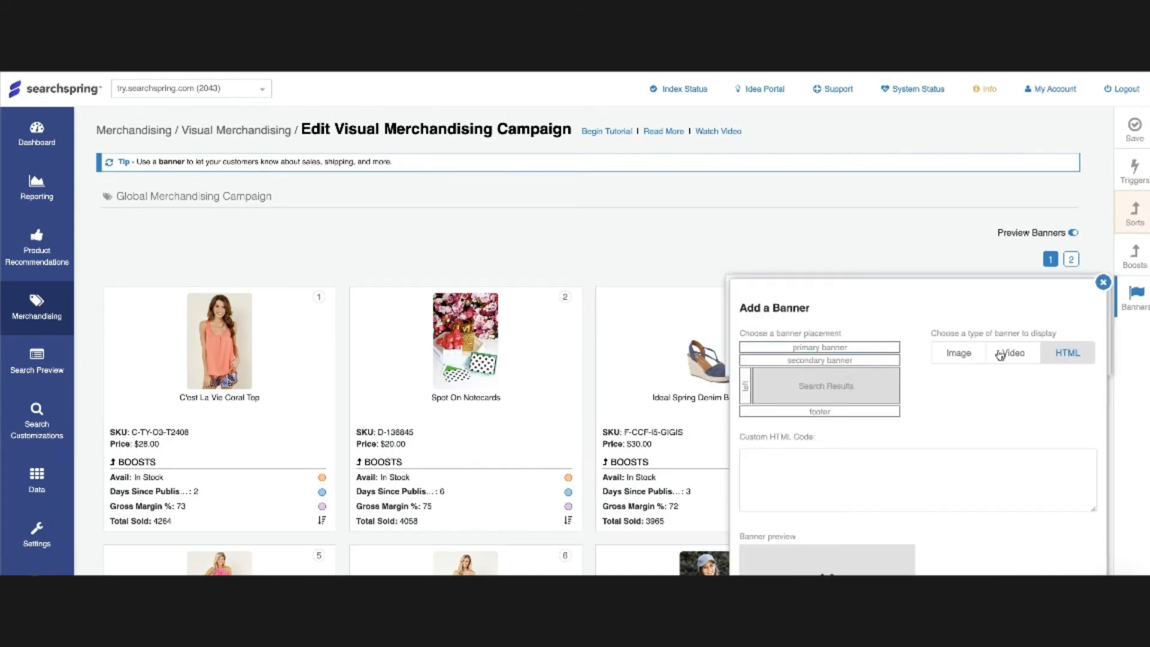
left_click(802, 478)
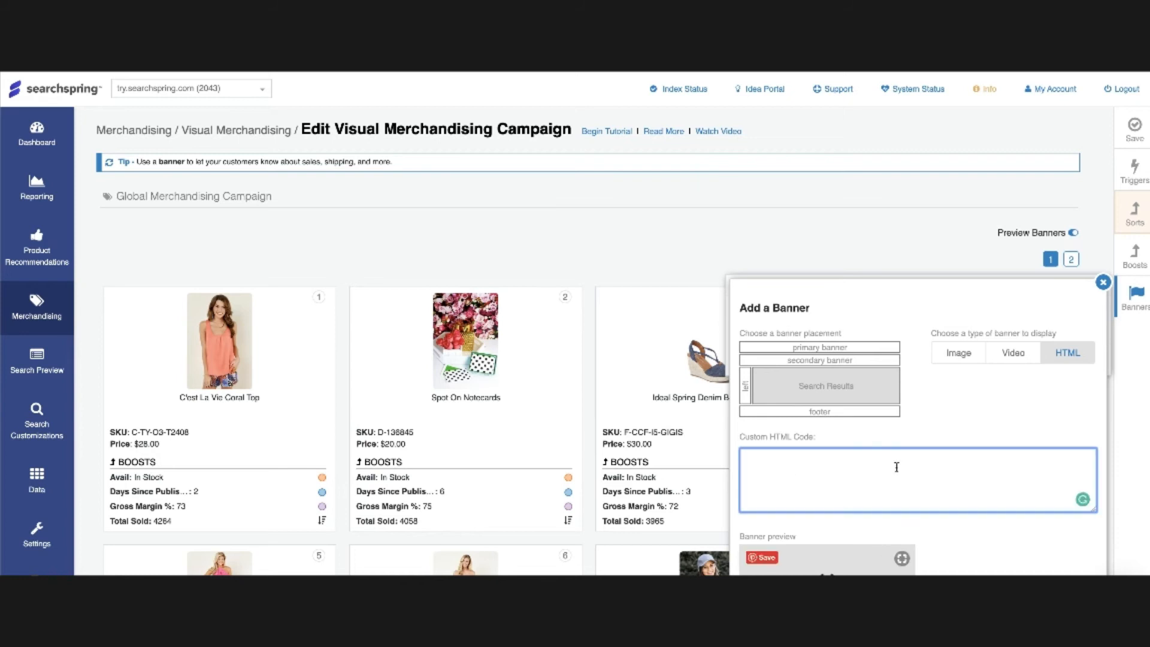
- Choose the primary banner placement, switch between Image and Video banner types, and close the dialog
left_click(948, 357)
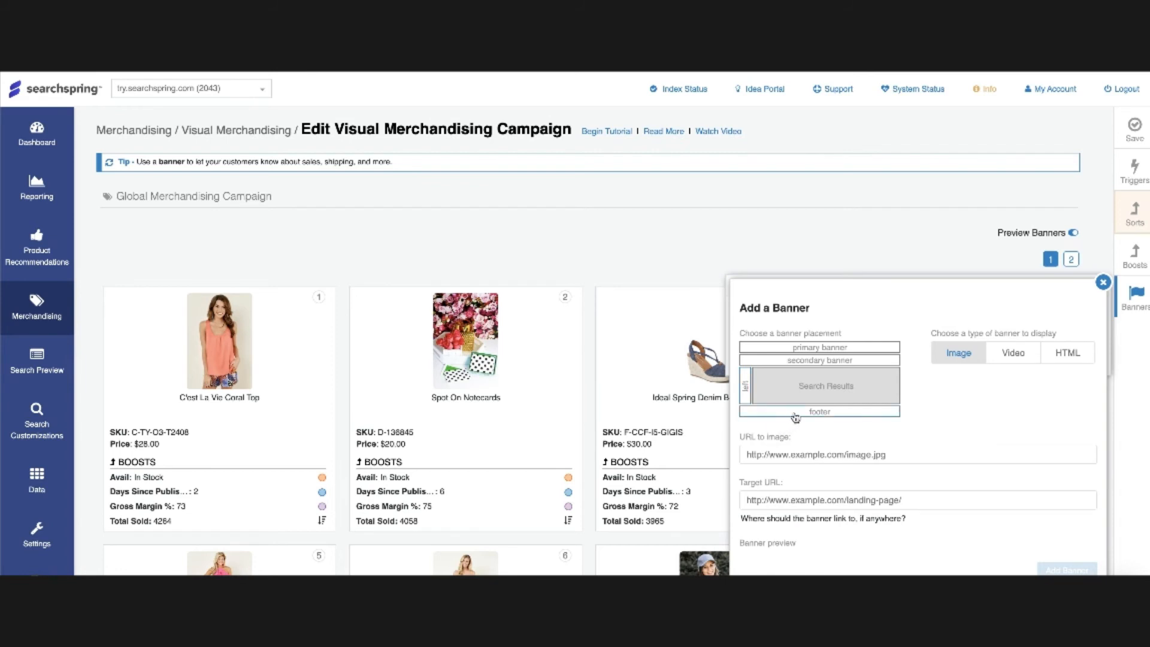
left_click(807, 348)
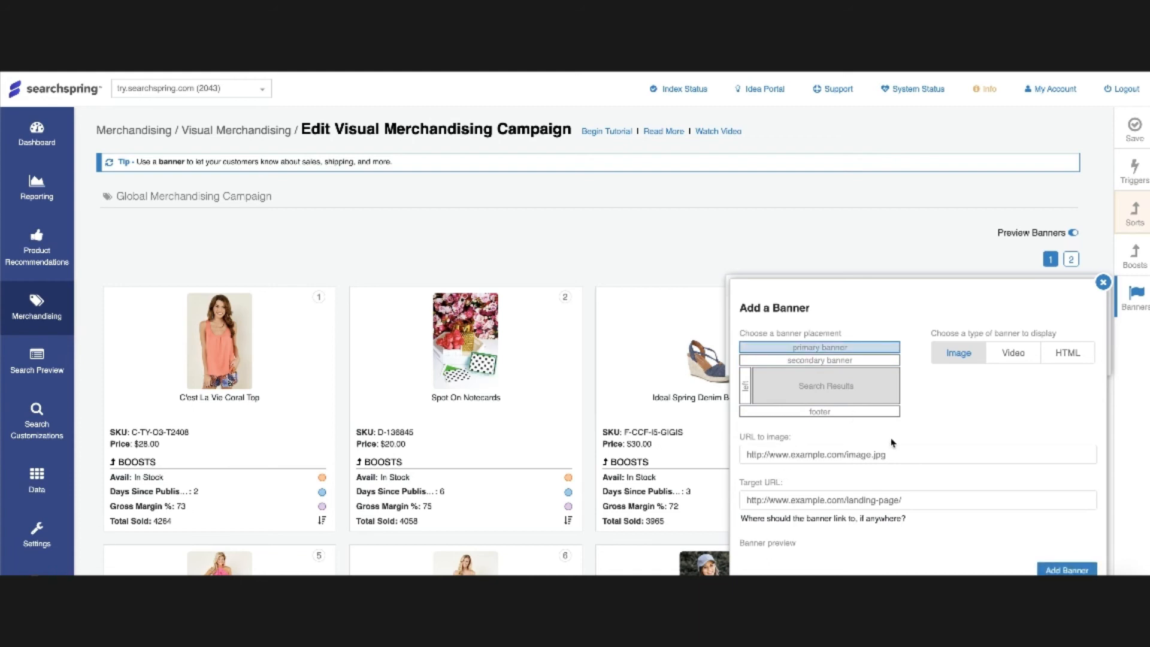
left_click(858, 461)
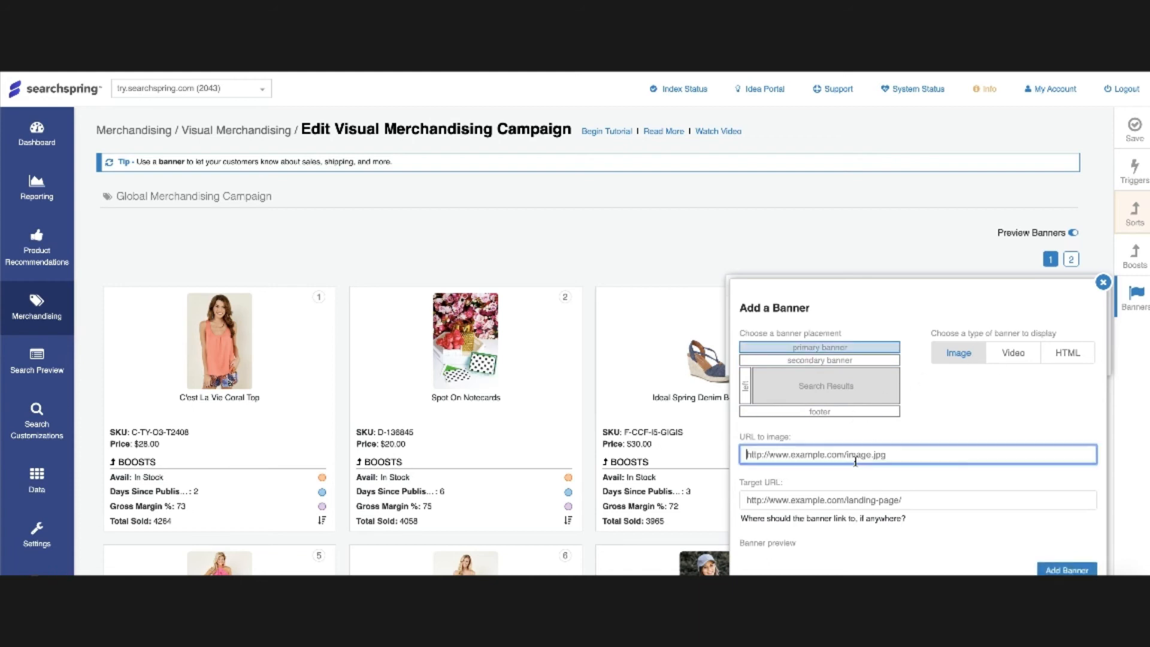
left_click(1002, 361)
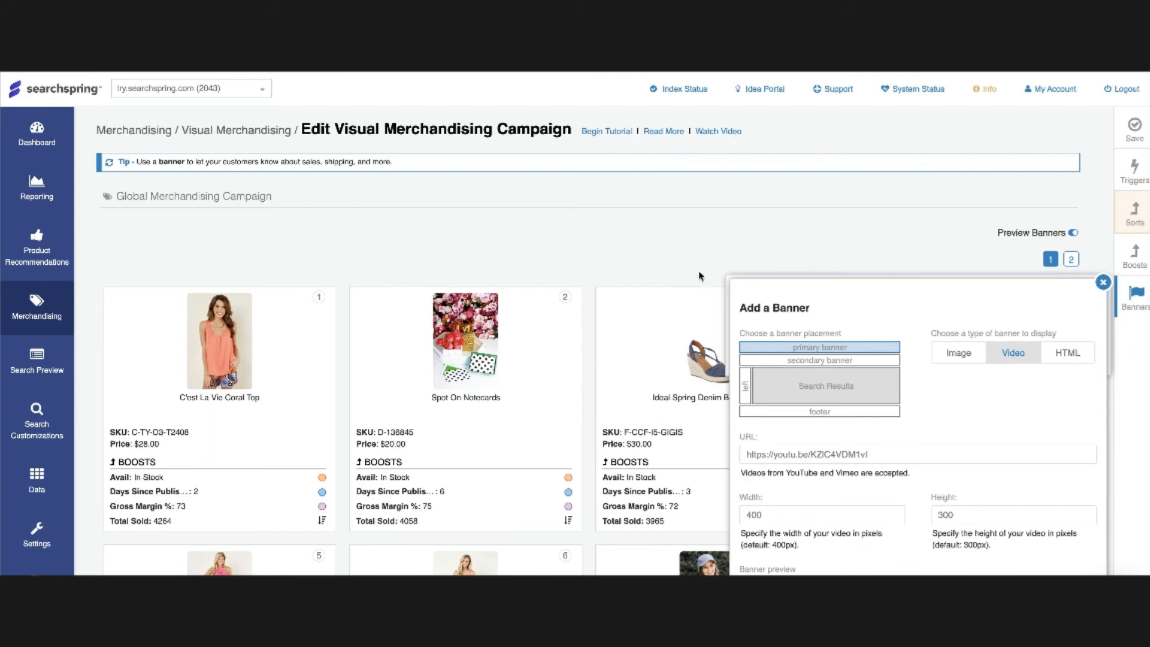
left_click(724, 245)
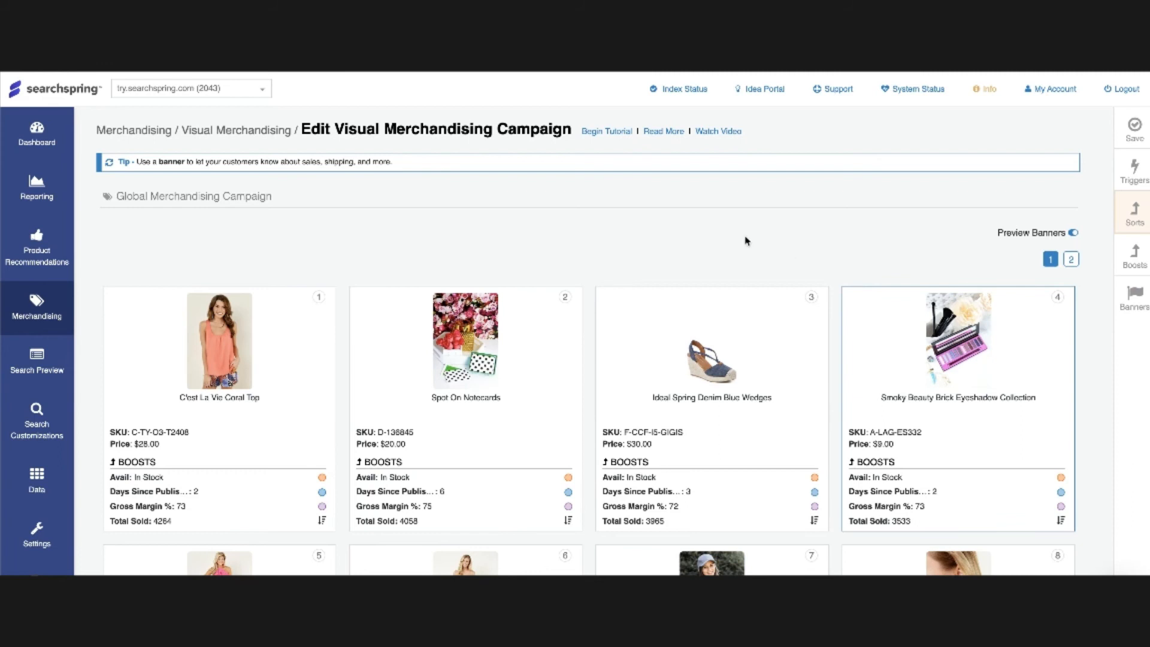
- Review the banners panel and the campaign's schedule settings
left_click(1143, 300)
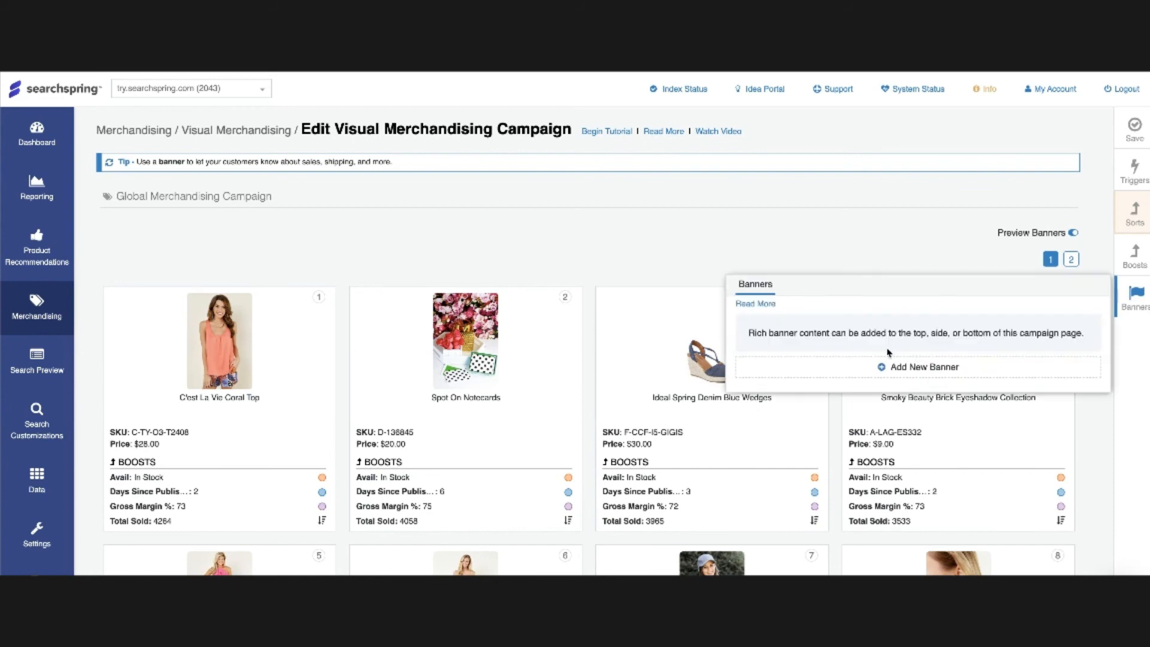
left_click(601, 275)
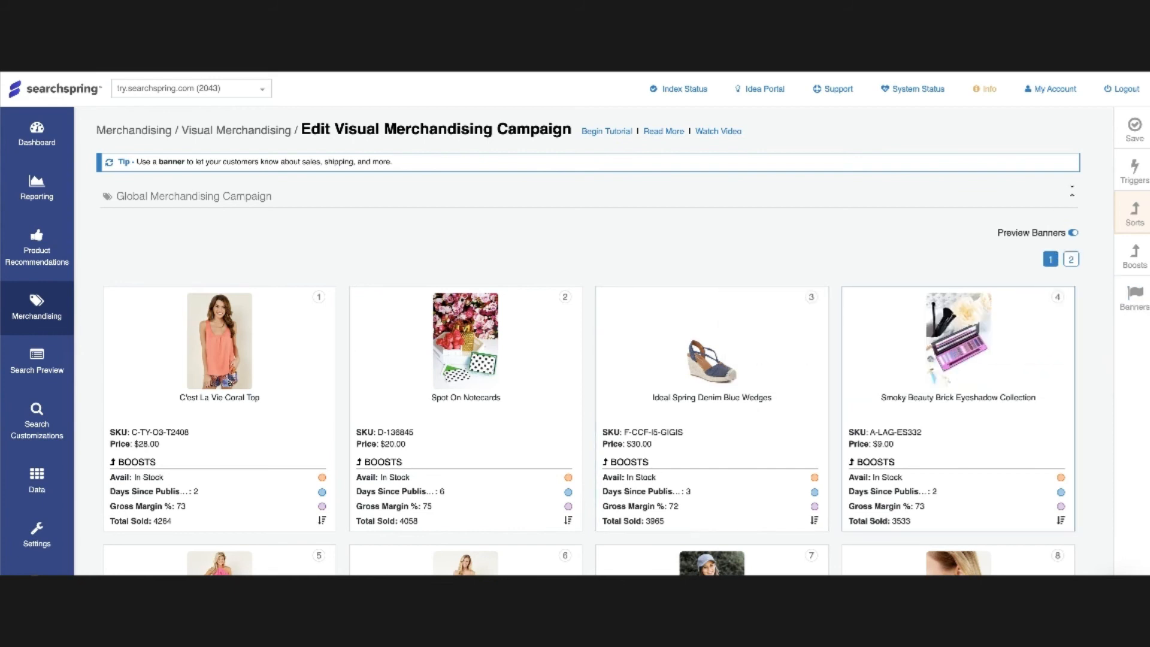
left_click(1148, 167)
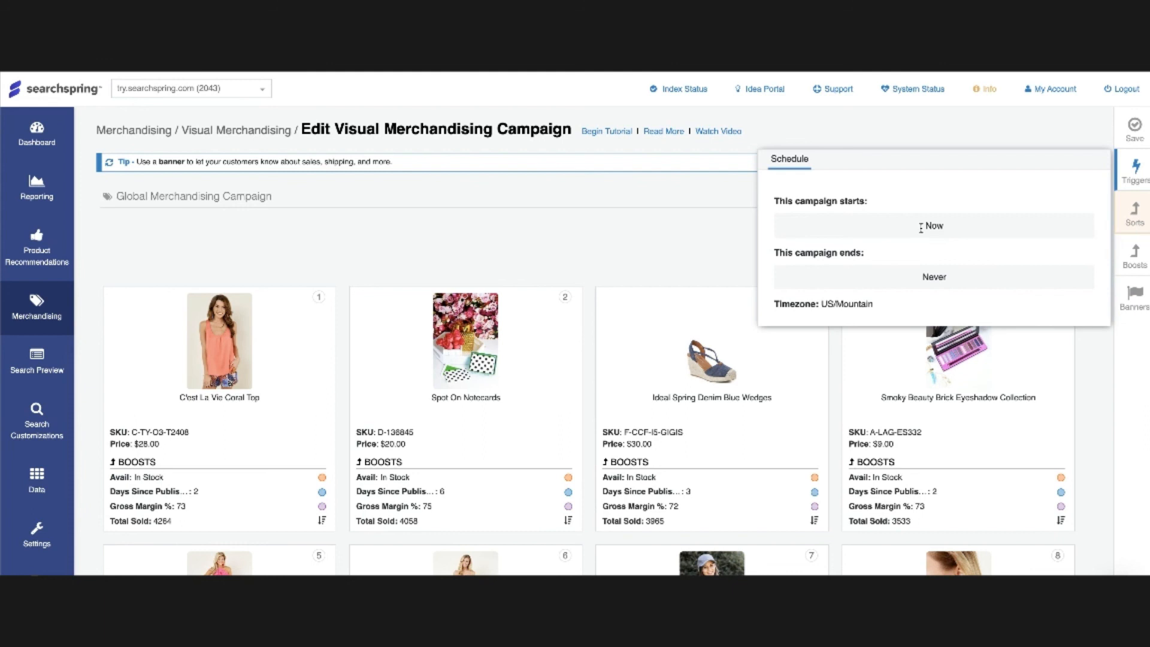
left_click(628, 224)
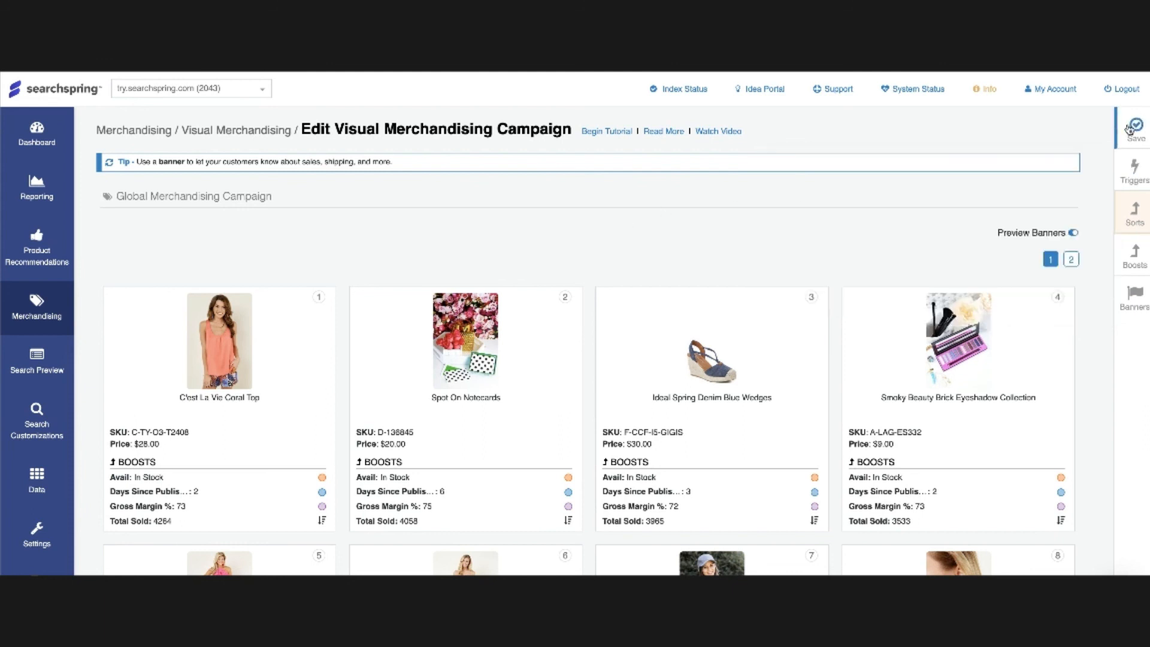